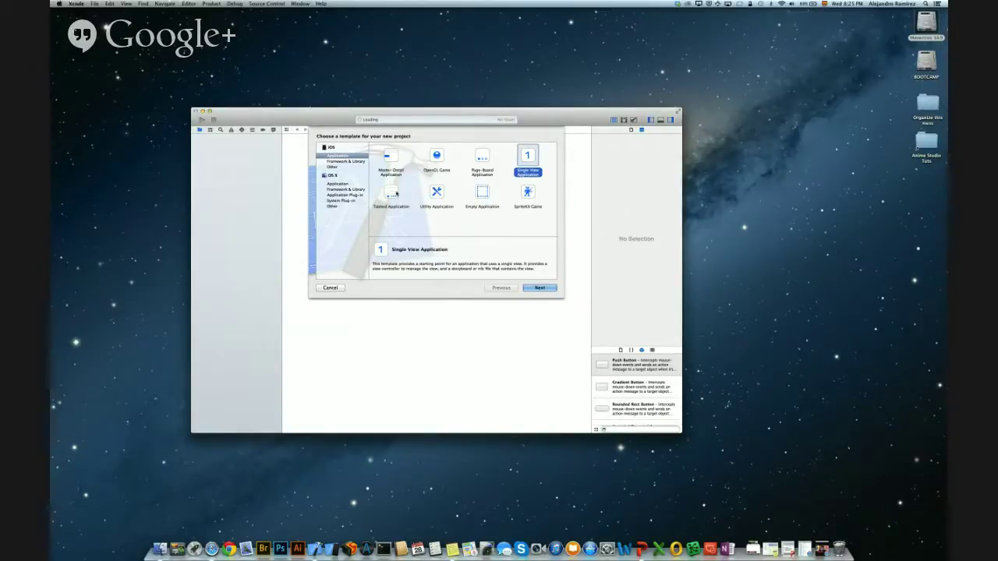
# - Choose the iOS Single View Application template for the new project and continue to its options
pyautogui.click(482, 196)
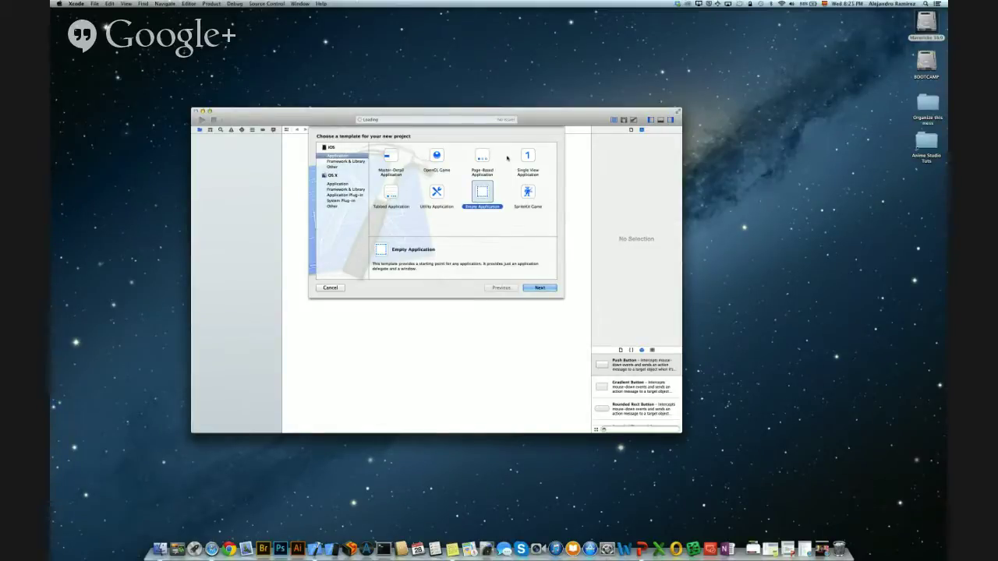
pyautogui.click(528, 160)
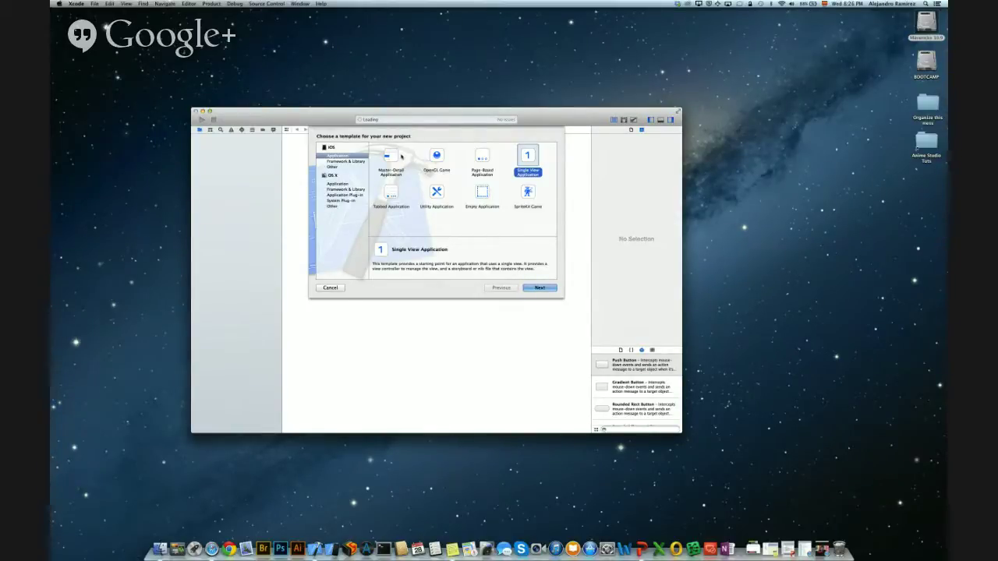
pyautogui.click(376, 154)
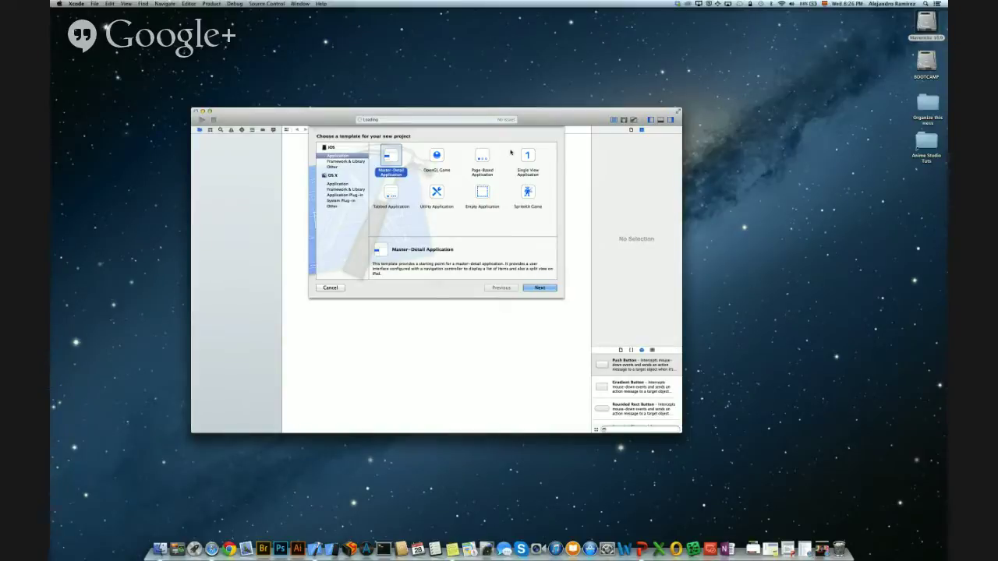
pyautogui.click(528, 155)
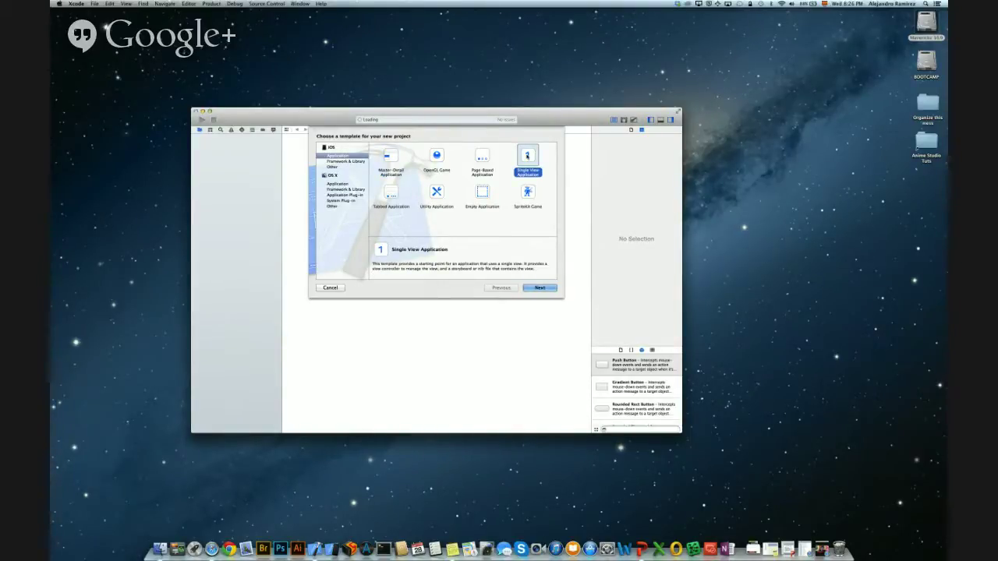
pyautogui.click(484, 193)
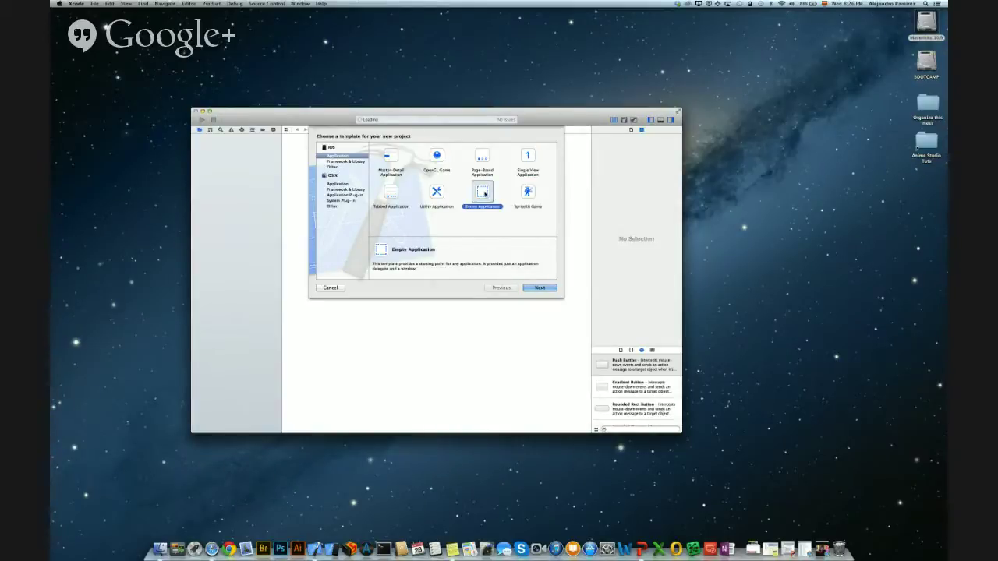
pyautogui.click(532, 156)
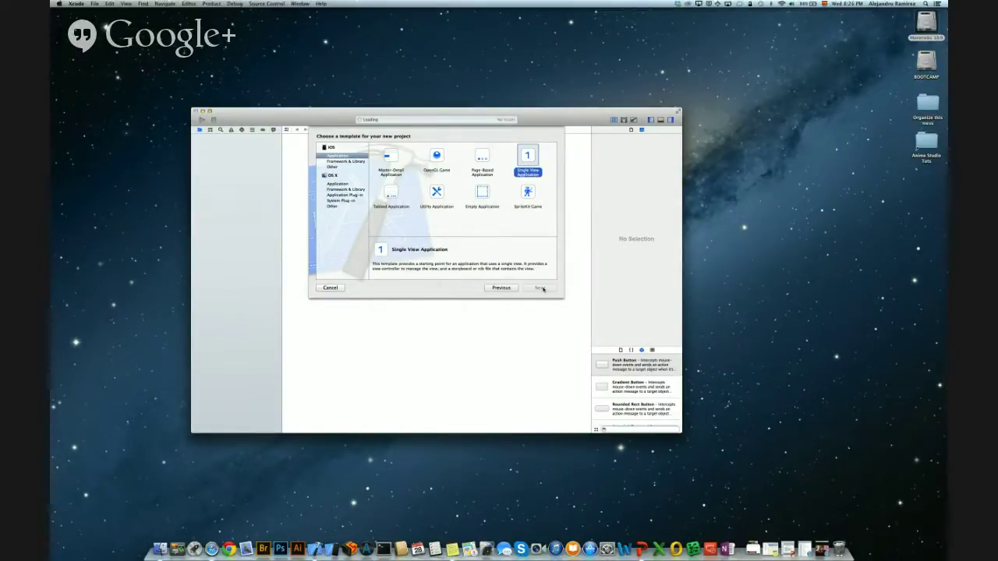
pyautogui.click(539, 287)
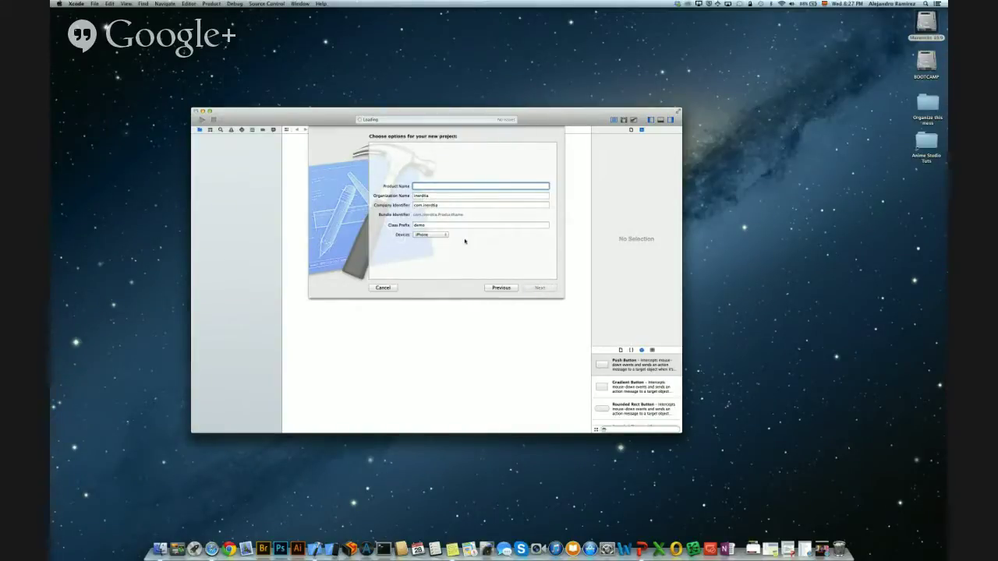
# - Set the new project's product name to CodeCast and its company identifier to com.inerdita
pyautogui.write('STLTes')
pyautogui.write('hTalkCodeCastDemo')
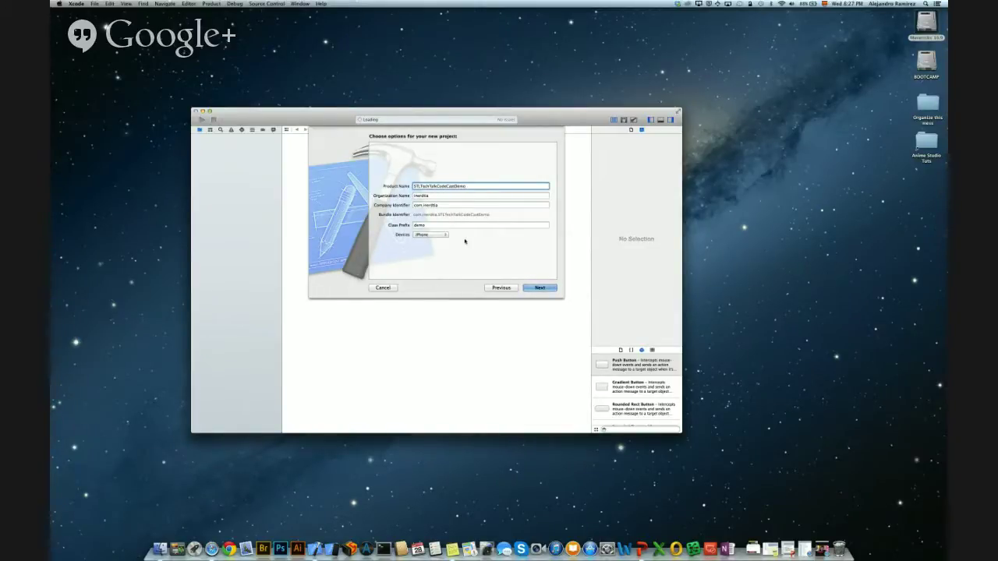
pyautogui.press('super+a')
pyautogui.write('CodeC')
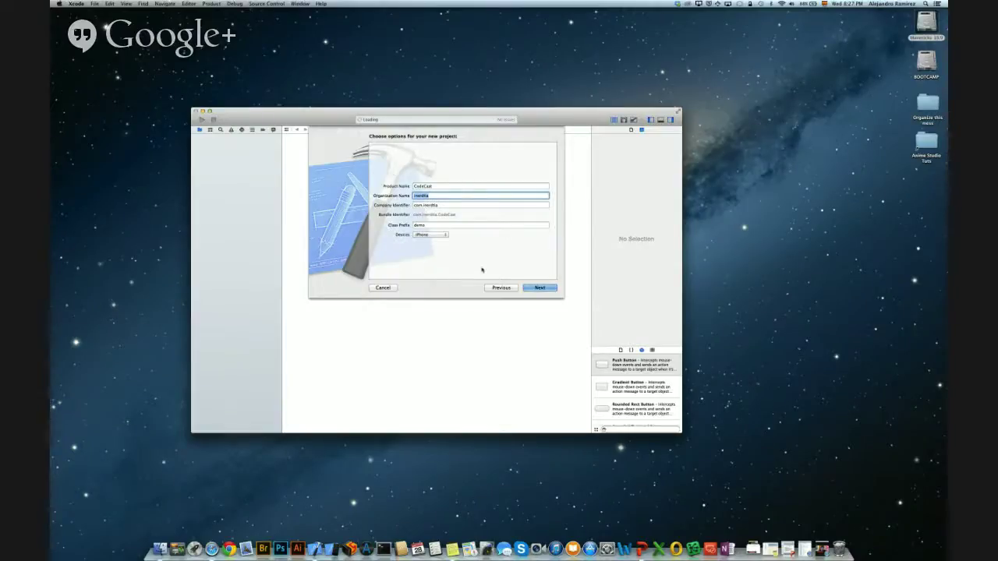
pyautogui.press('Tab')
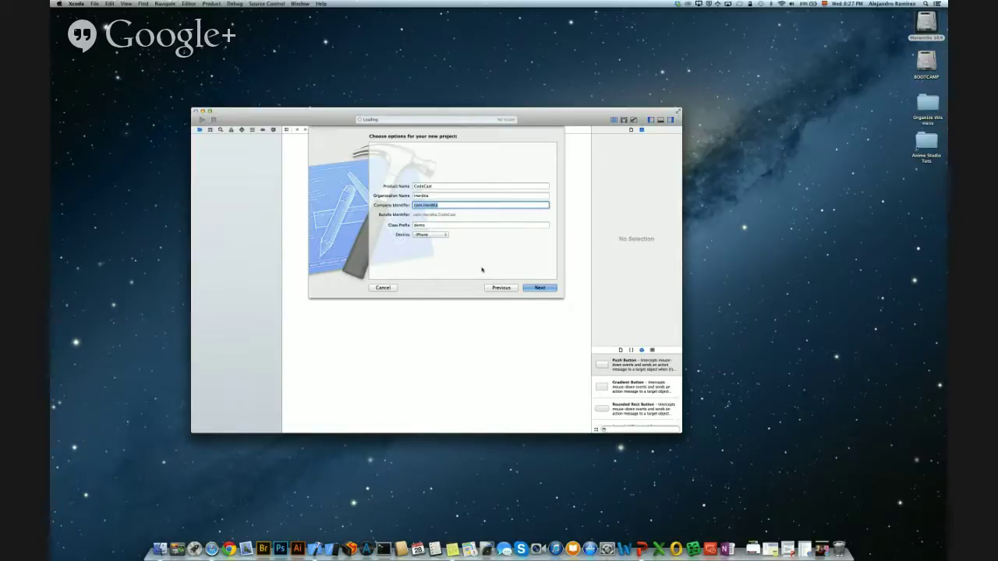
pyautogui.press('BackSpace')
pyautogui.write('com.inerdita')
# - Set the class prefix to CodeCast, keep iPhone as the device family, and accept the project options
pyautogui.click(433, 224)
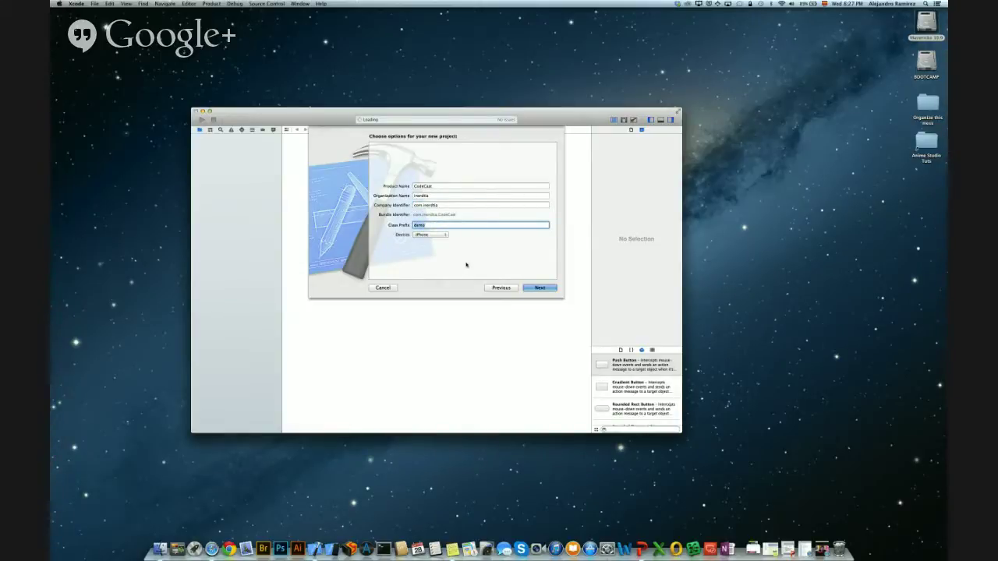
pyautogui.write('CodeCast')
pyautogui.click(444, 235)
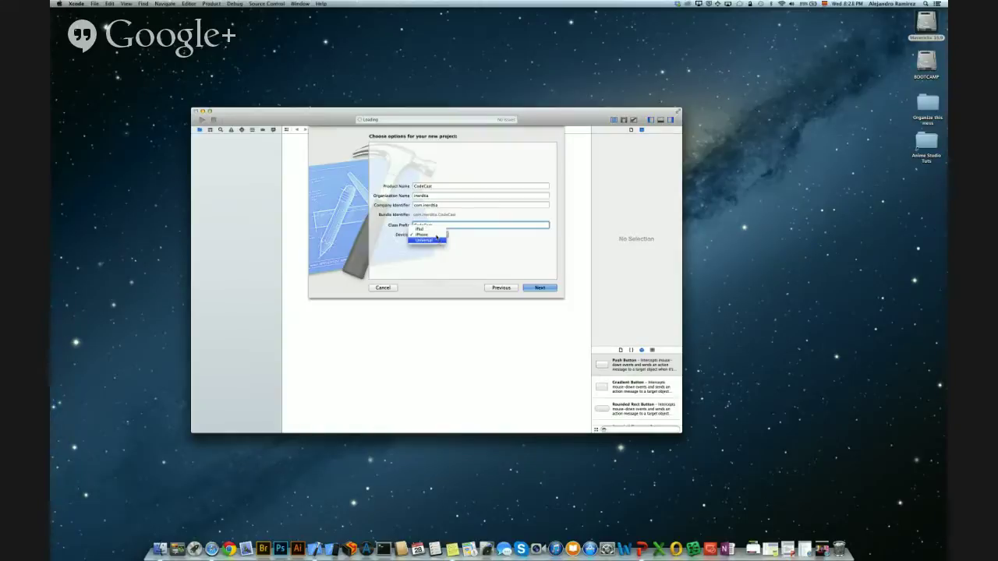
pyautogui.click(427, 235)
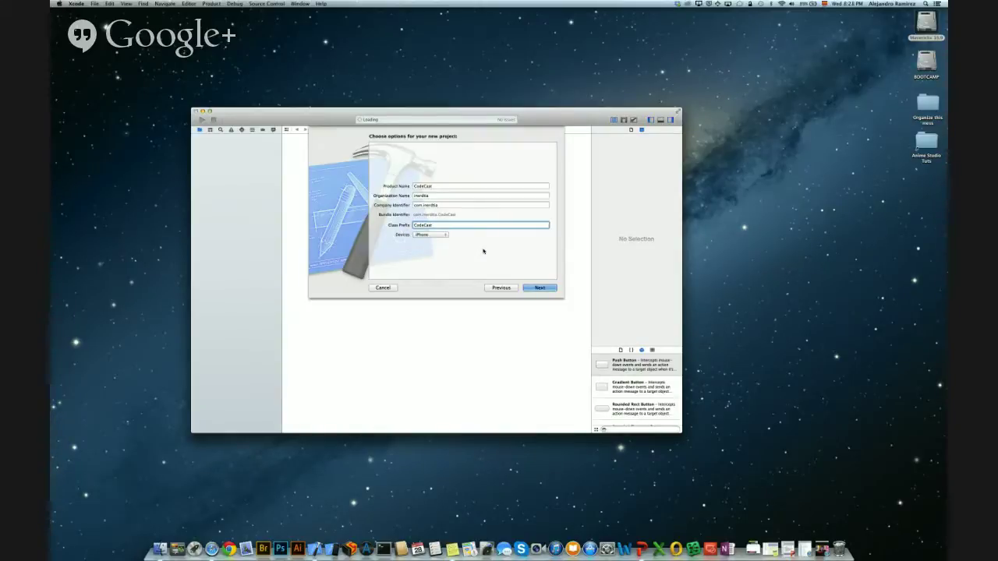
pyautogui.click(536, 288)
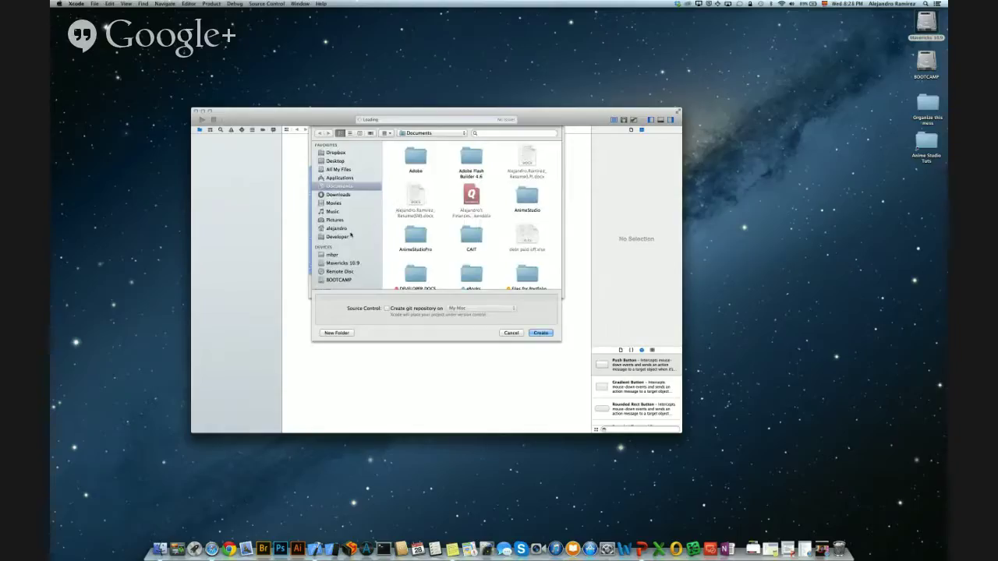
# - Create the project in the Developer folder without a git repository, and move its window up and make it taller
pyautogui.click(338, 236)
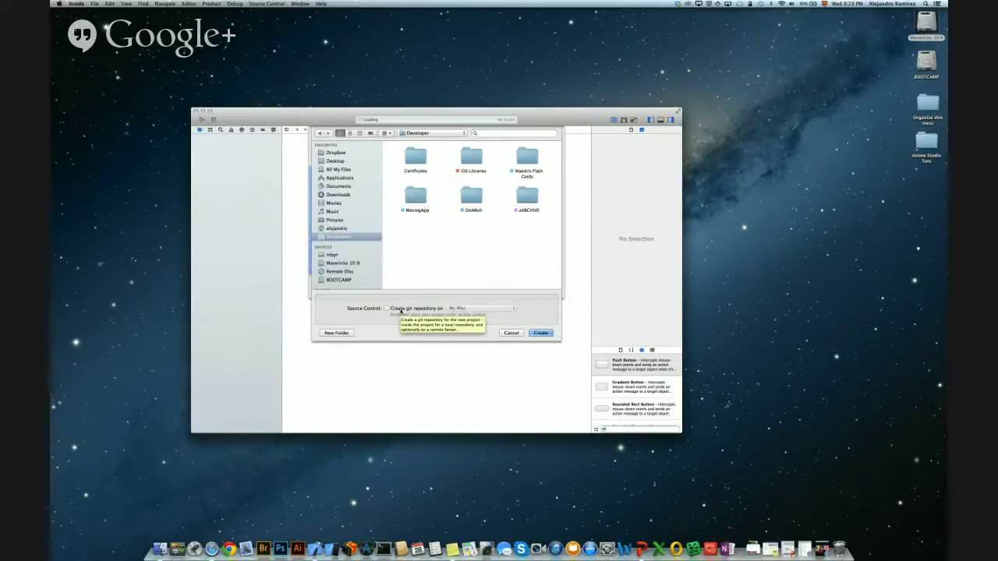
pyautogui.click(543, 335)
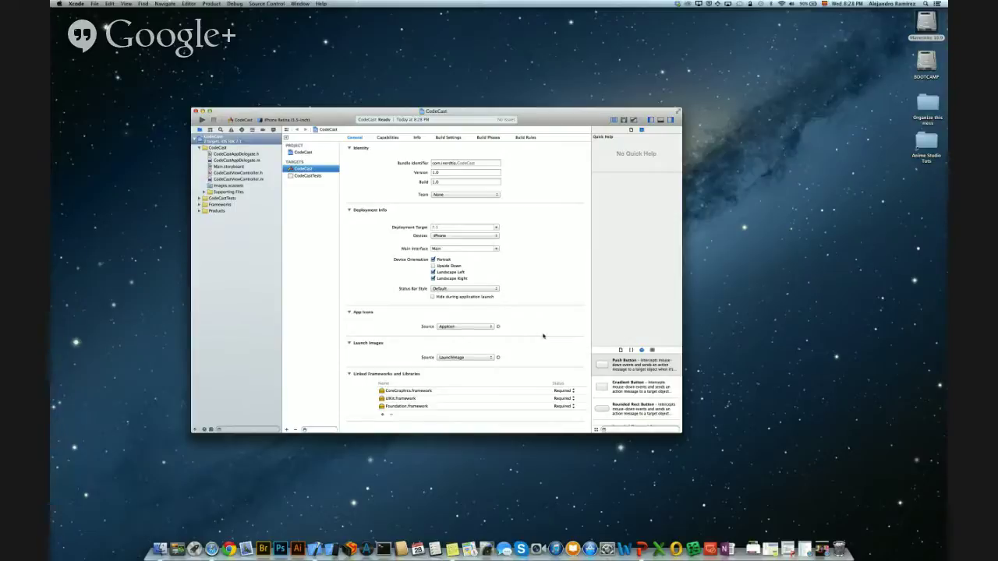
pyautogui.moveTo(539, 114); pyautogui.dragTo(537, 82)
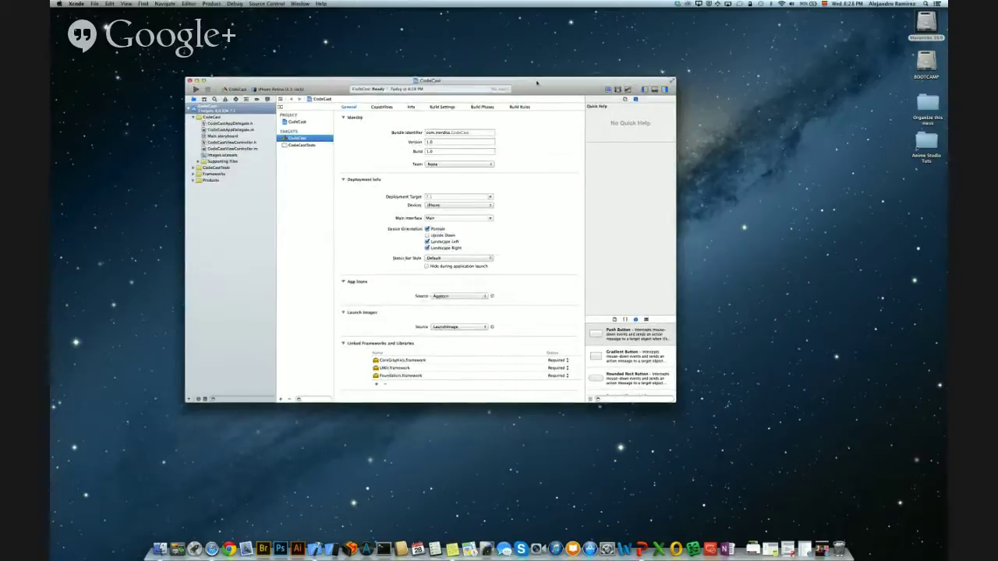
pyautogui.moveTo(469, 402); pyautogui.dragTo(468, 447)
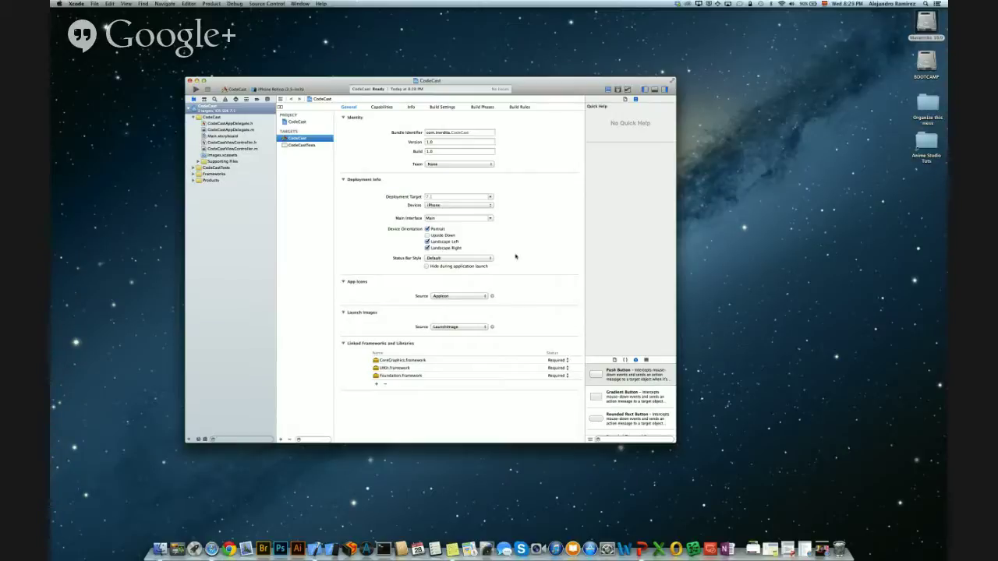
# - Review the CodeCast target's deployment target versions, device family choices and landscape orientation setting without changing them
pyautogui.click(435, 198)
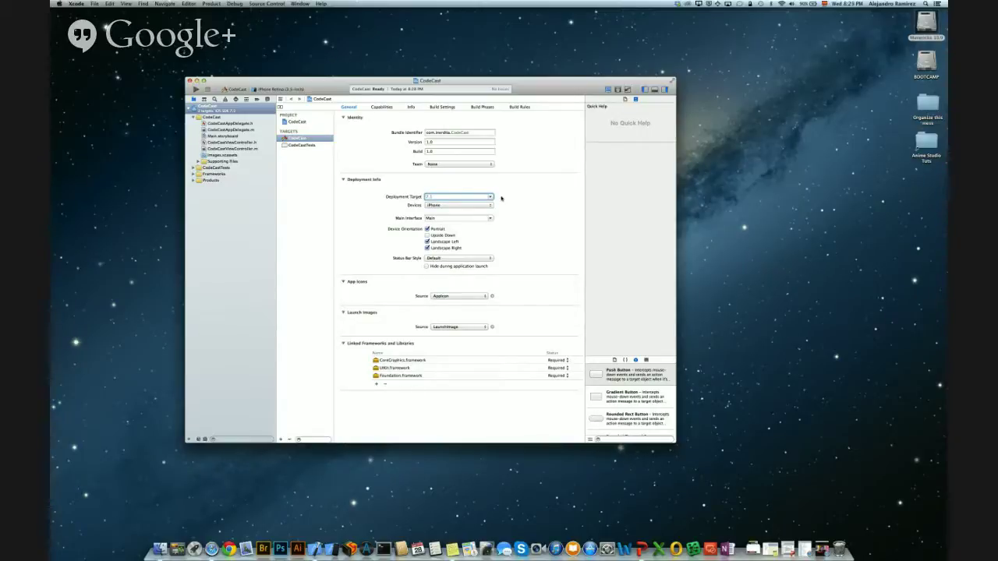
pyautogui.click(490, 197)
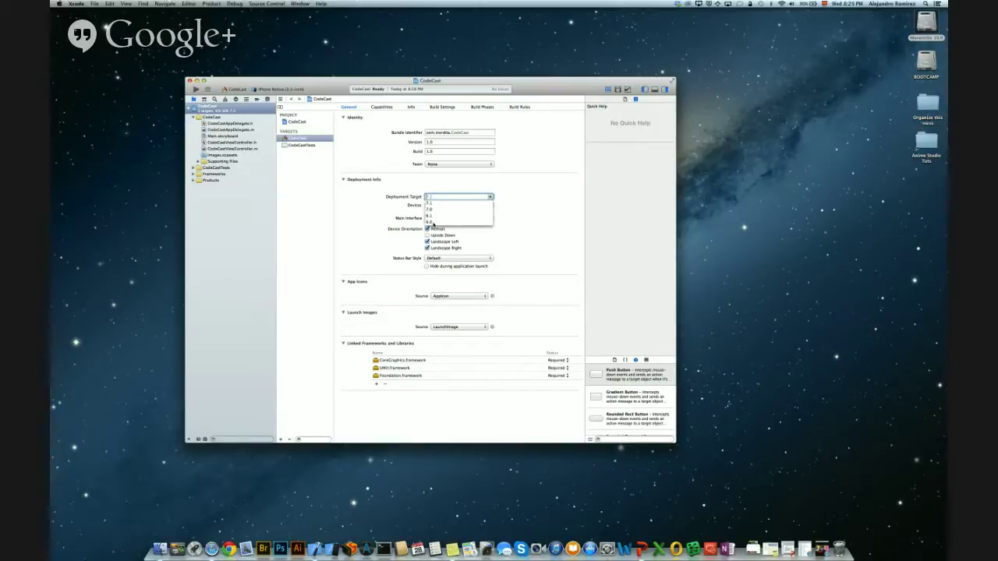
pyautogui.click(516, 206)
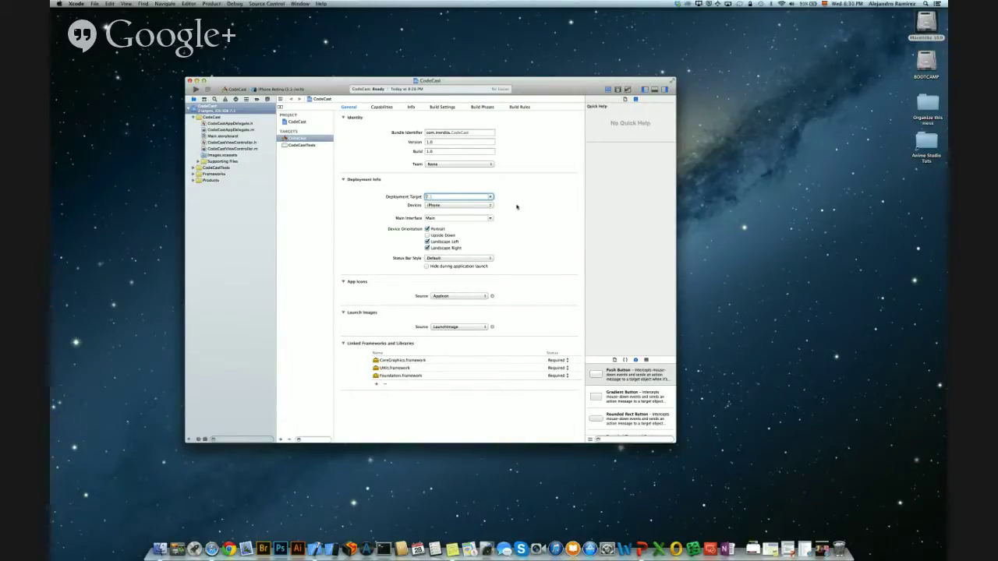
pyautogui.click(457, 205)
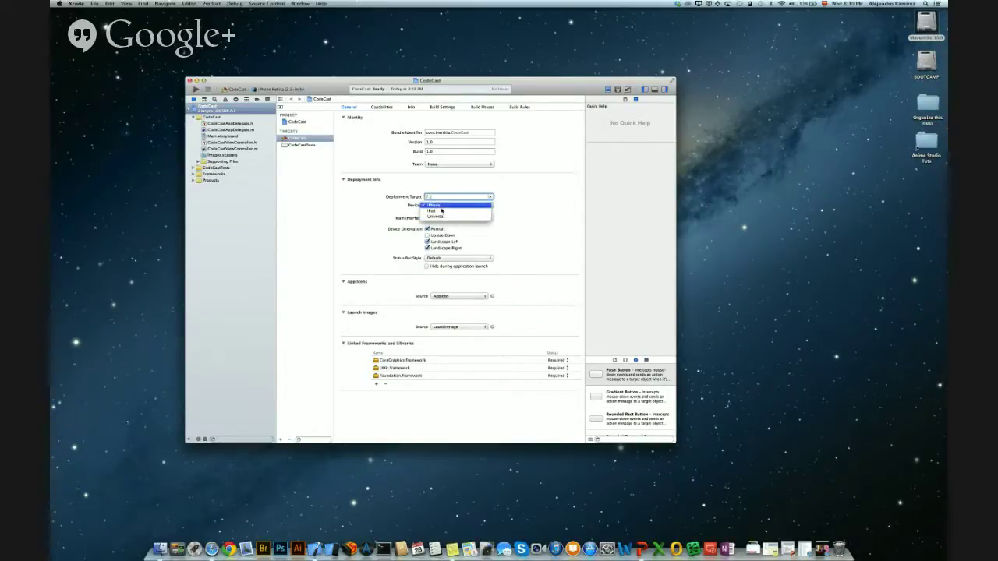
pyautogui.click(509, 207)
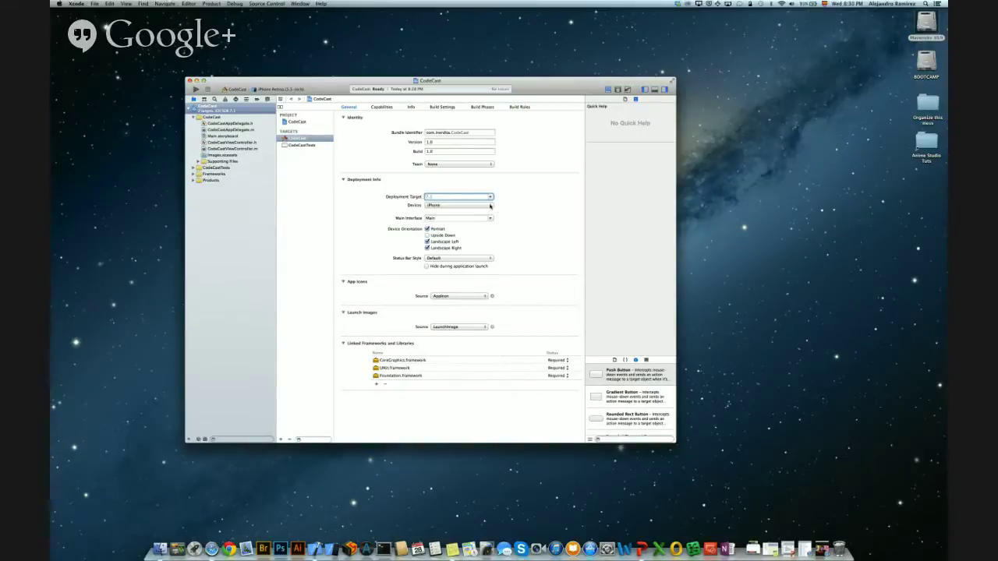
pyautogui.click(489, 205)
pyautogui.click(517, 207)
pyautogui.click(427, 242)
pyautogui.click(427, 242)
# - Compare the CodeCast project-level settings with the general settings of the CodeCast target
pyautogui.click(298, 123)
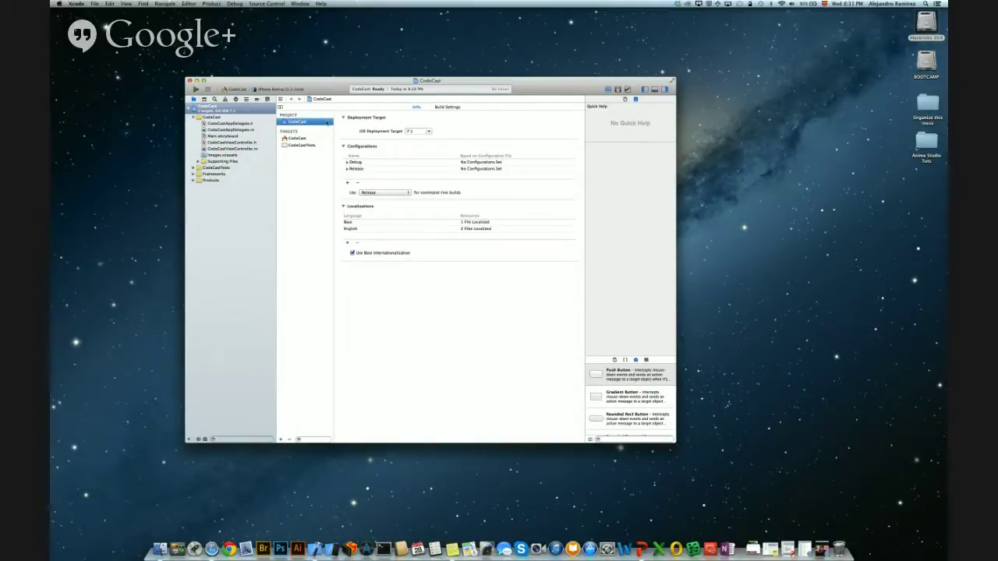
pyautogui.click(298, 138)
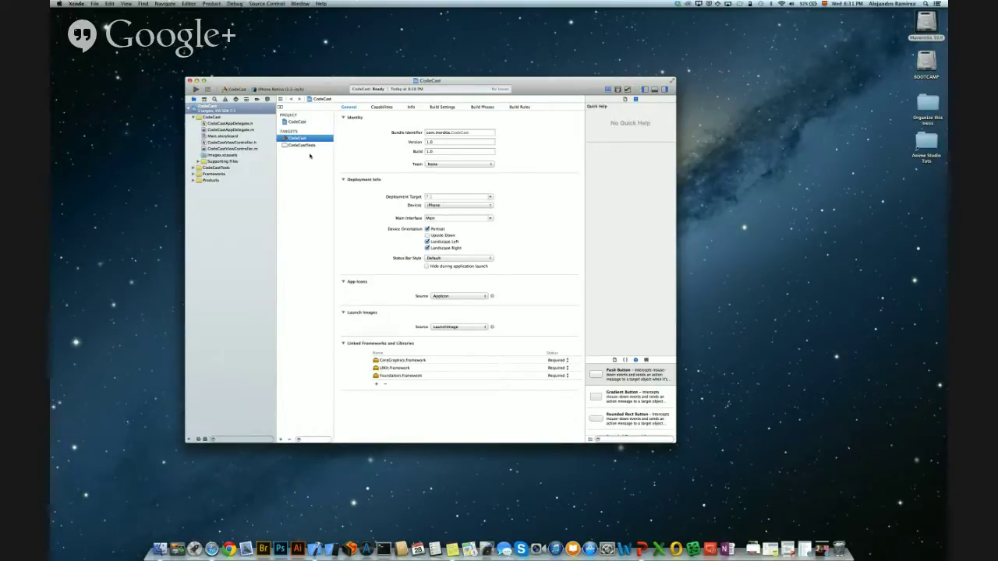
pyautogui.click(297, 122)
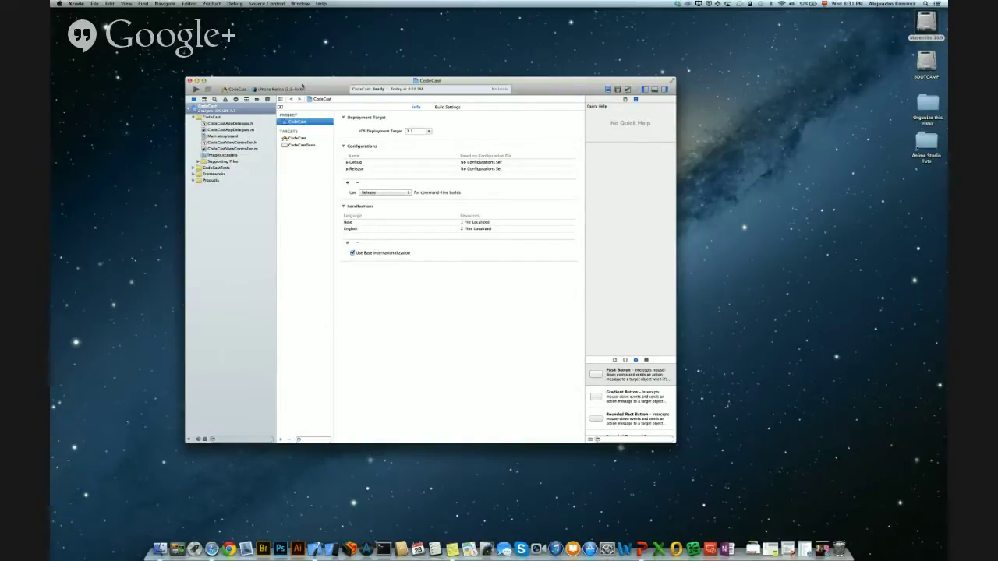
pyautogui.moveTo(330, 86); pyautogui.dragTo(329, 91)
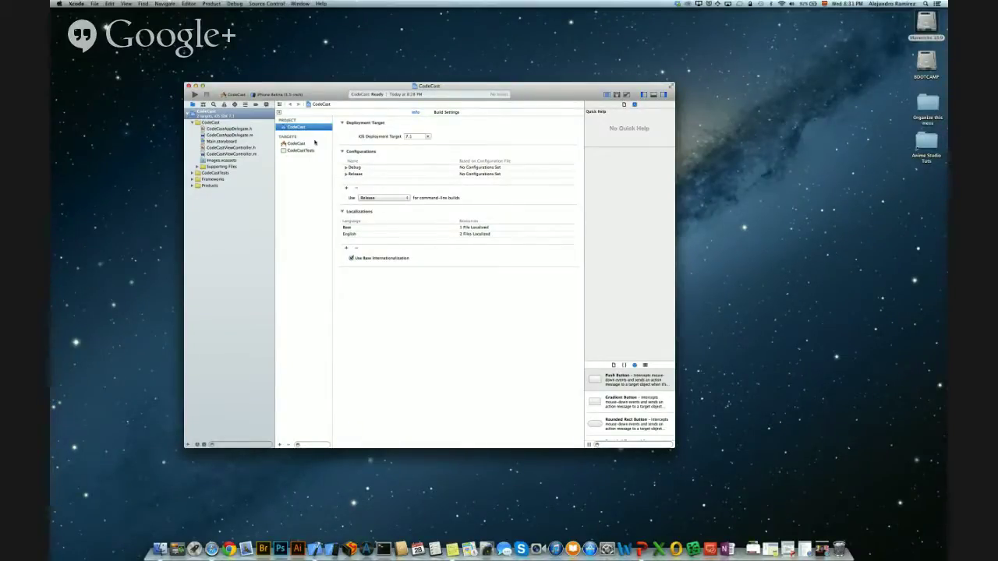
# - Examine the generated CodeCastAppDelegate and CodeCastViewController header and implementation files in the CodeCast group
pyautogui.click(251, 136)
pyautogui.press('Down')
pyautogui.press('Down')
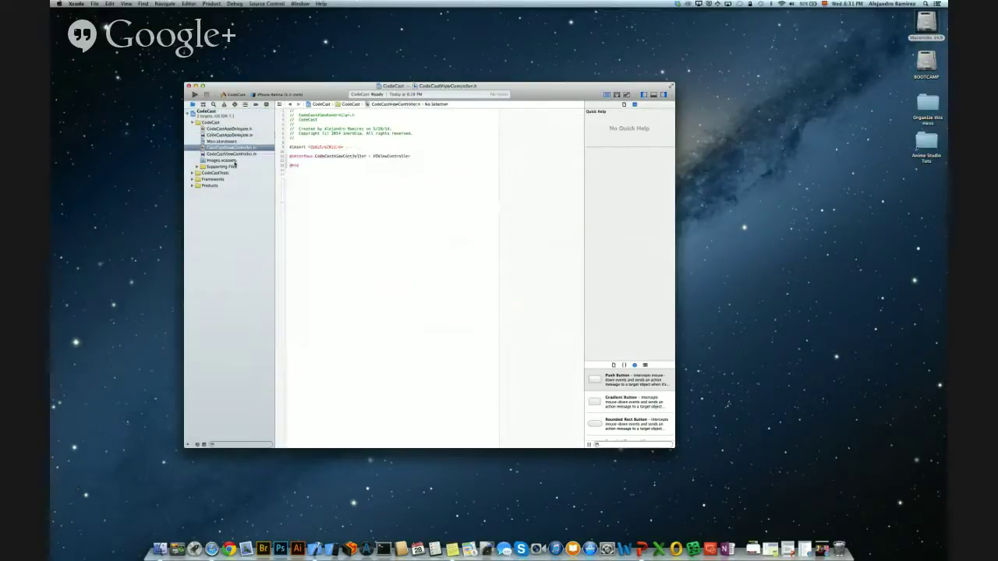
pyautogui.click(207, 112)
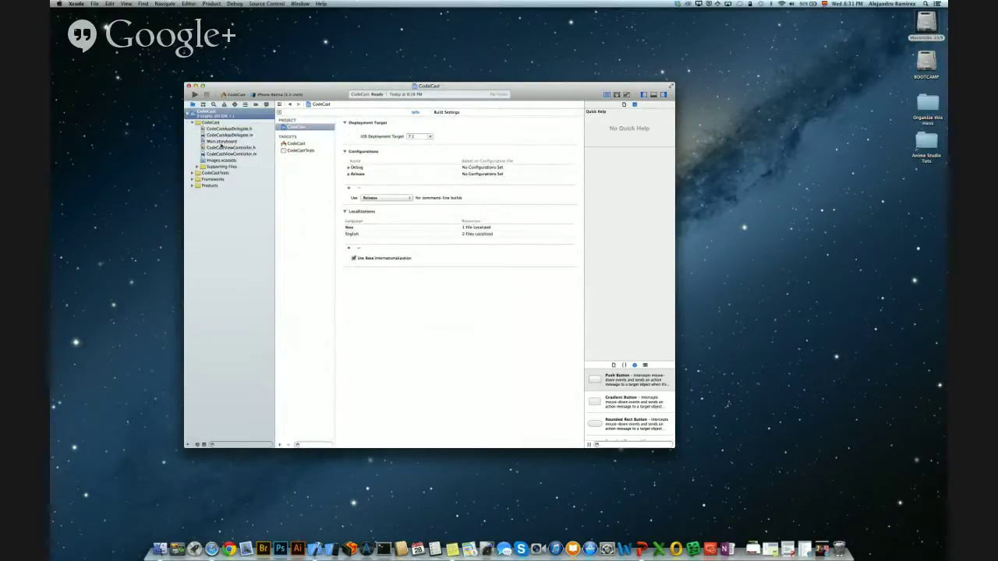
pyautogui.click(211, 123)
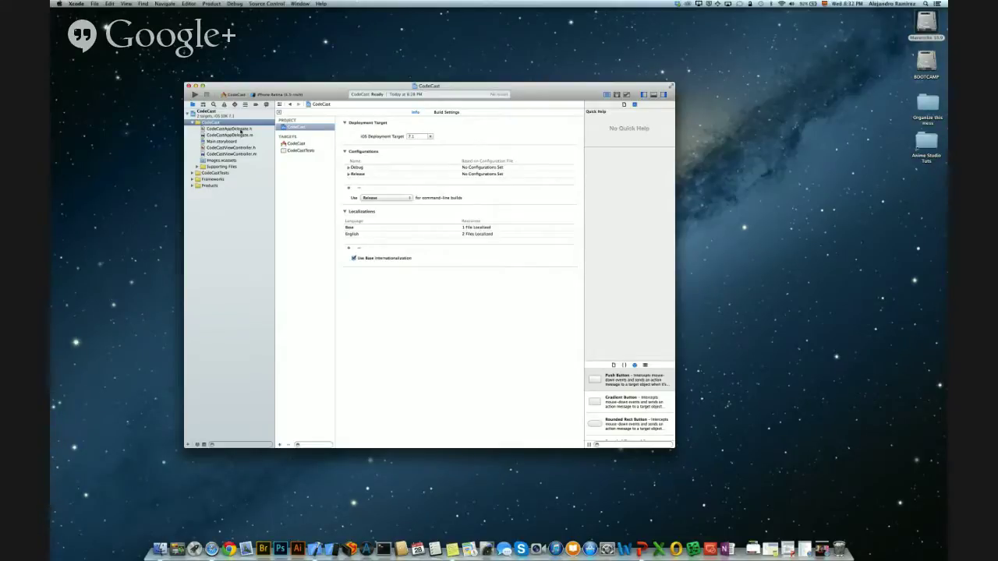
pyautogui.click(241, 129)
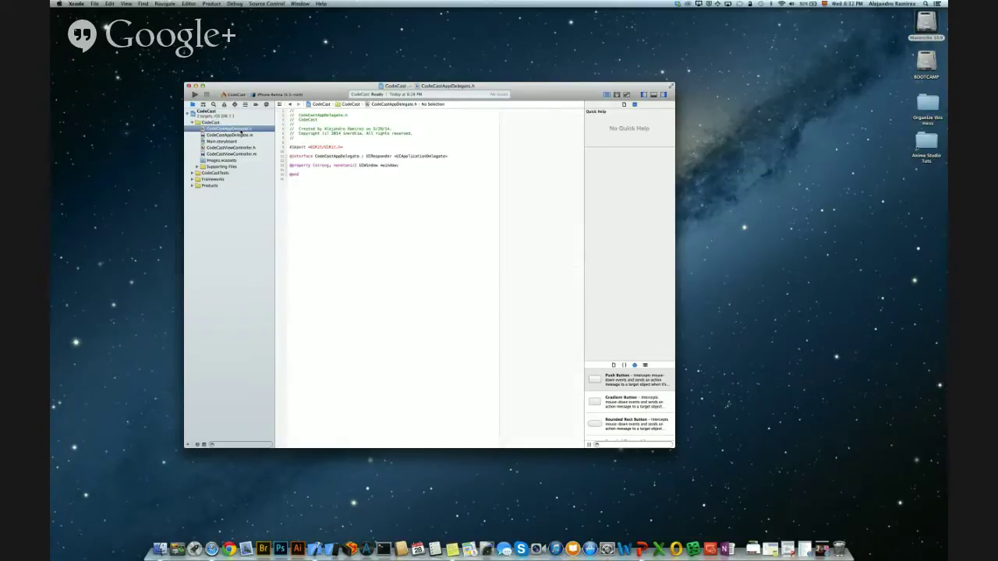
pyautogui.click(235, 150)
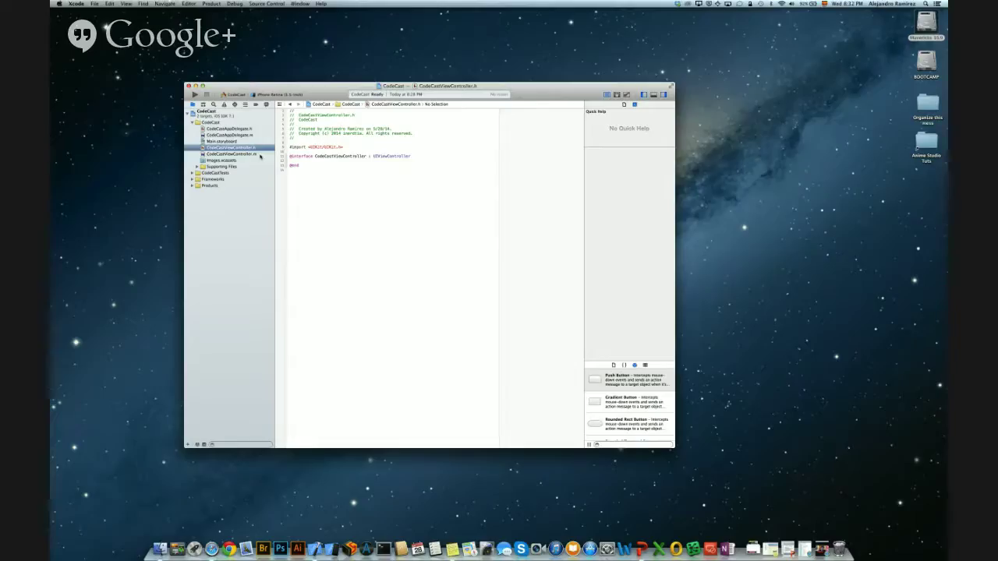
pyautogui.click(259, 155)
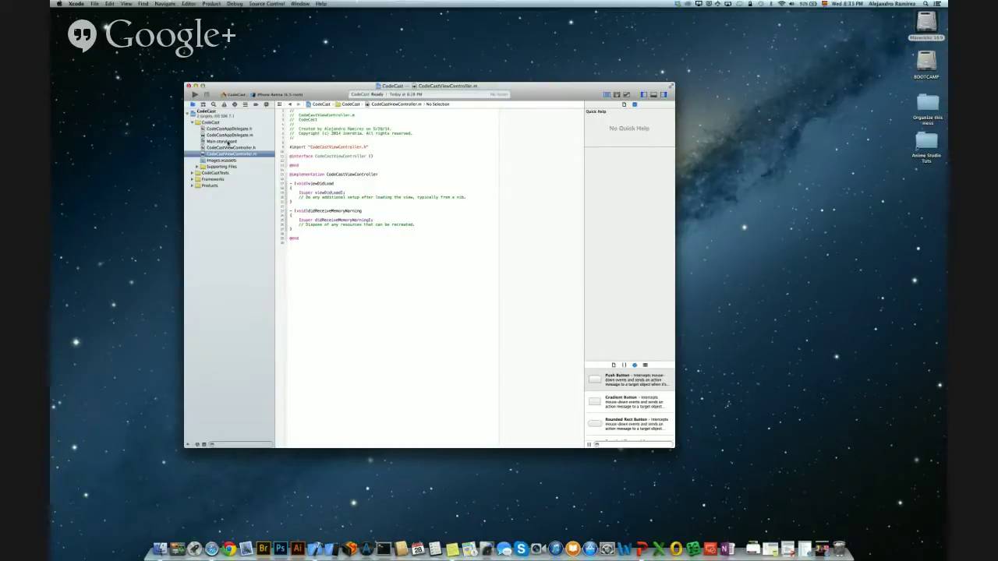
# - Open Main.storyboard and select the Code Cast View Controller scene to expand its outline
pyautogui.click(227, 142)
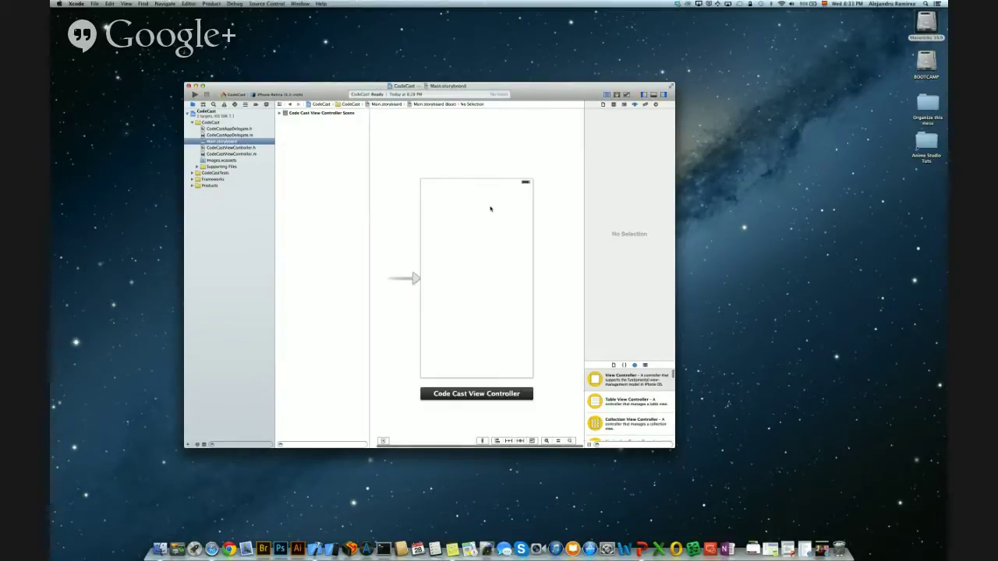
pyautogui.moveTo(533, 99); pyautogui.dragTo(494, 73)
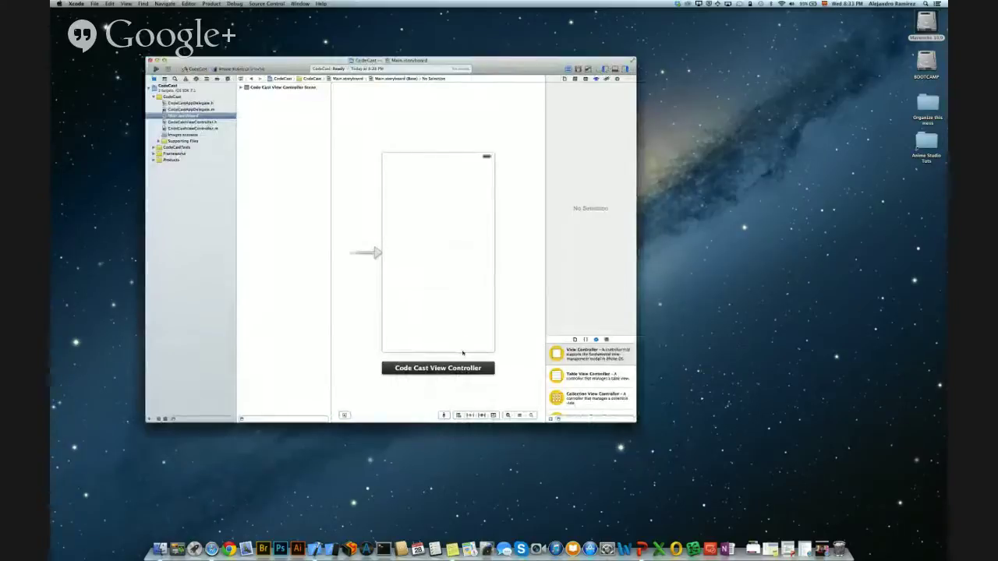
pyautogui.click(485, 371)
pyautogui.click(499, 372)
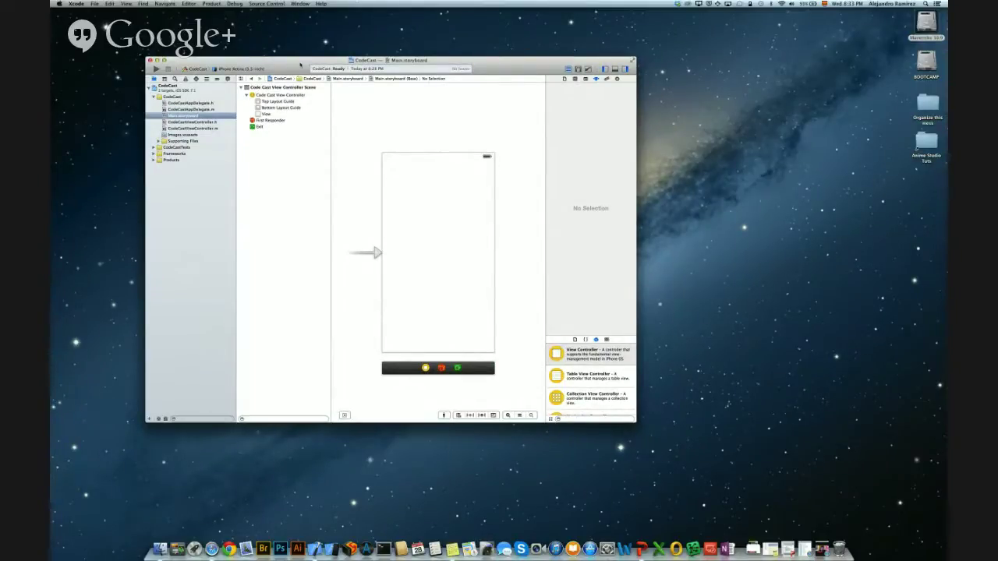
# - Build and run the CodeCast app on the iPhone Retina simulator
pyautogui.click(156, 69)
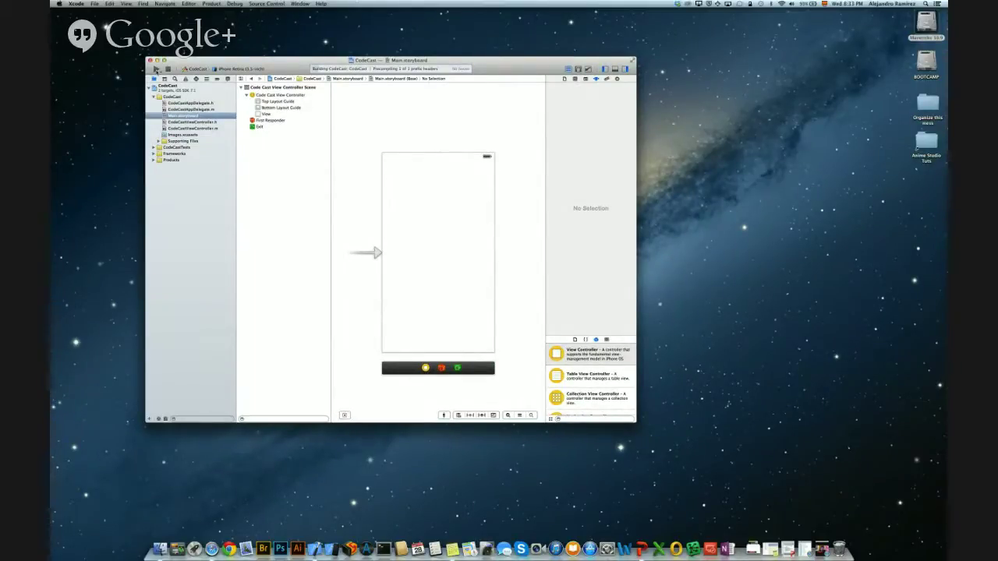